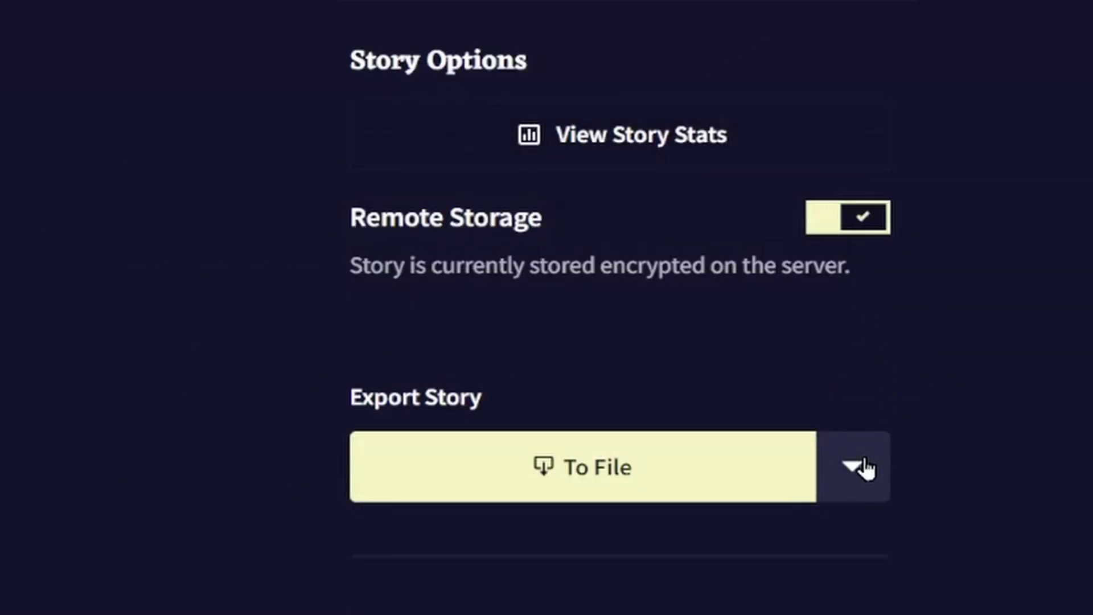
Open the story 'A Unified Theory of Love' in the NovelAI editor.
{"action": "left_click", "coordinate": [860, 464]}
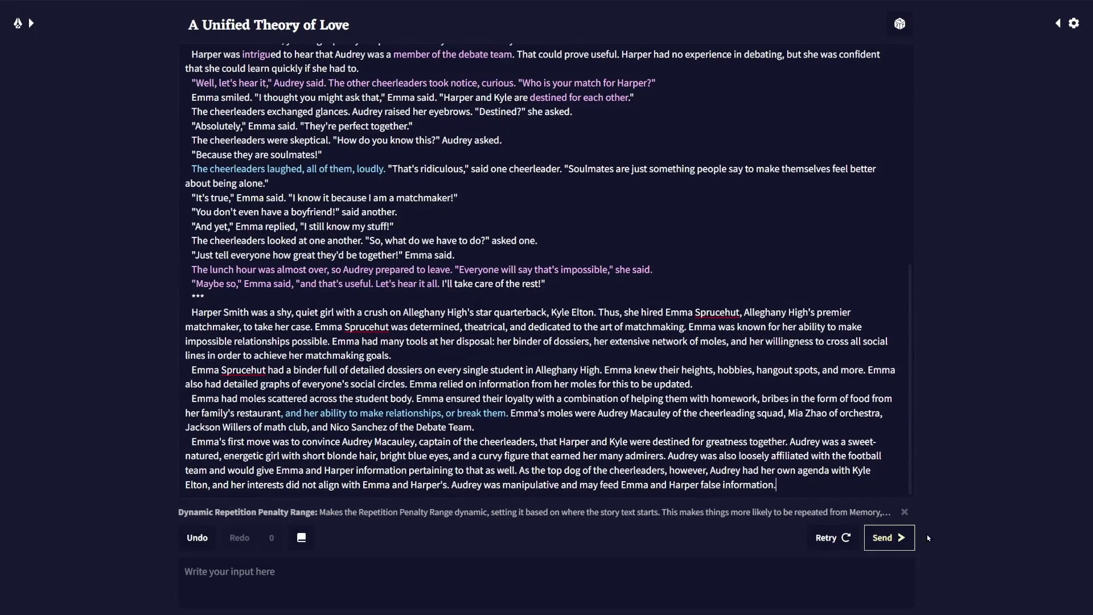
Append the line 'The plan went well, at first.' and have the AI continue from it.
{"action": "key", "text": "Return"}
{"action": "type", "text": "The plan went well, a"}
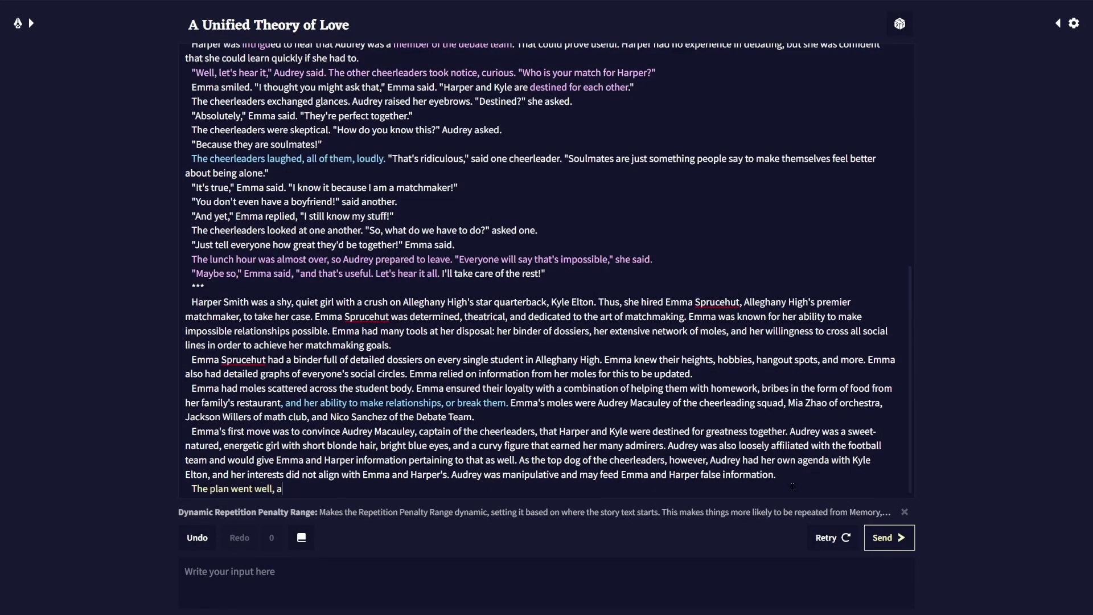
{"action": "type", "text": "t first."}
{"action": "left_click", "coordinate": [877, 538]}
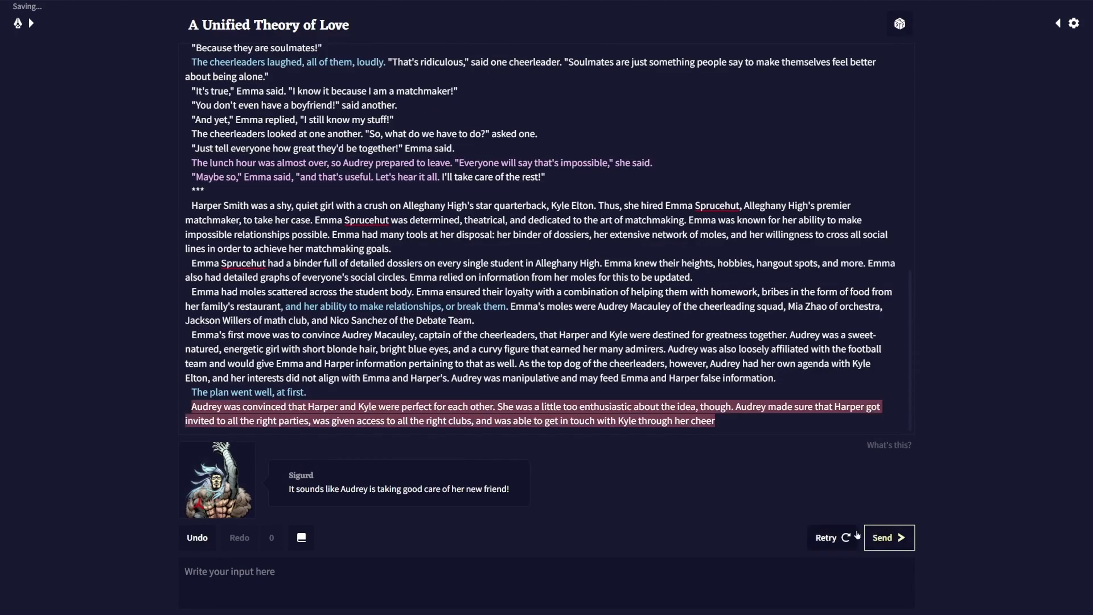
Delete 'a little too' from the generated text and select the word 'that'.
{"action": "left_click_drag", "start_coordinate": [535, 406], "coordinate": [579, 406]}
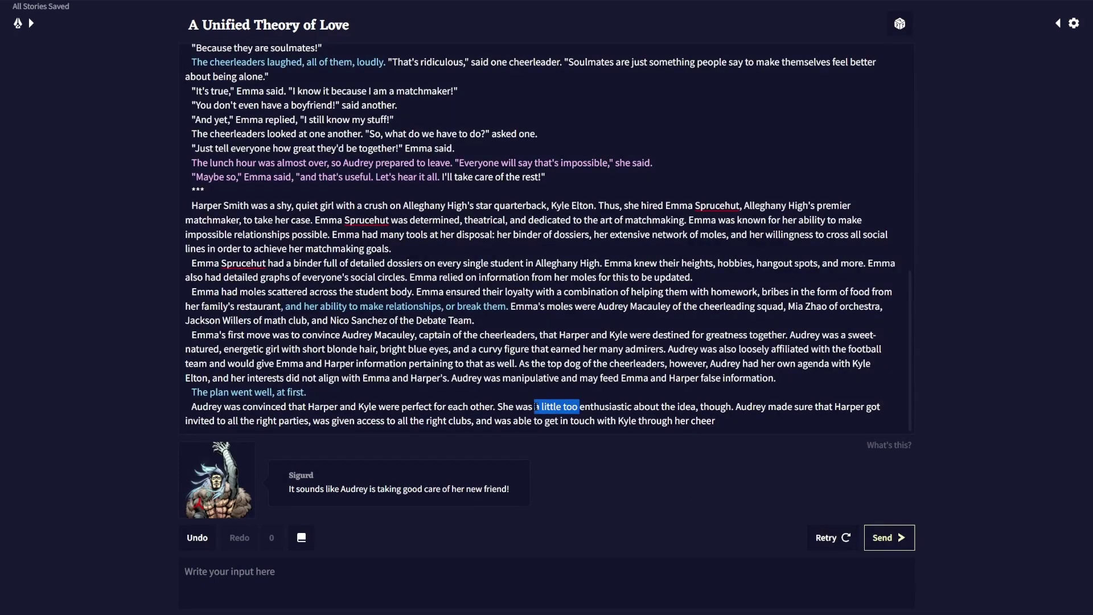
{"action": "key", "text": "BackSpace"}
{"action": "double_click", "coordinate": [779, 406]}
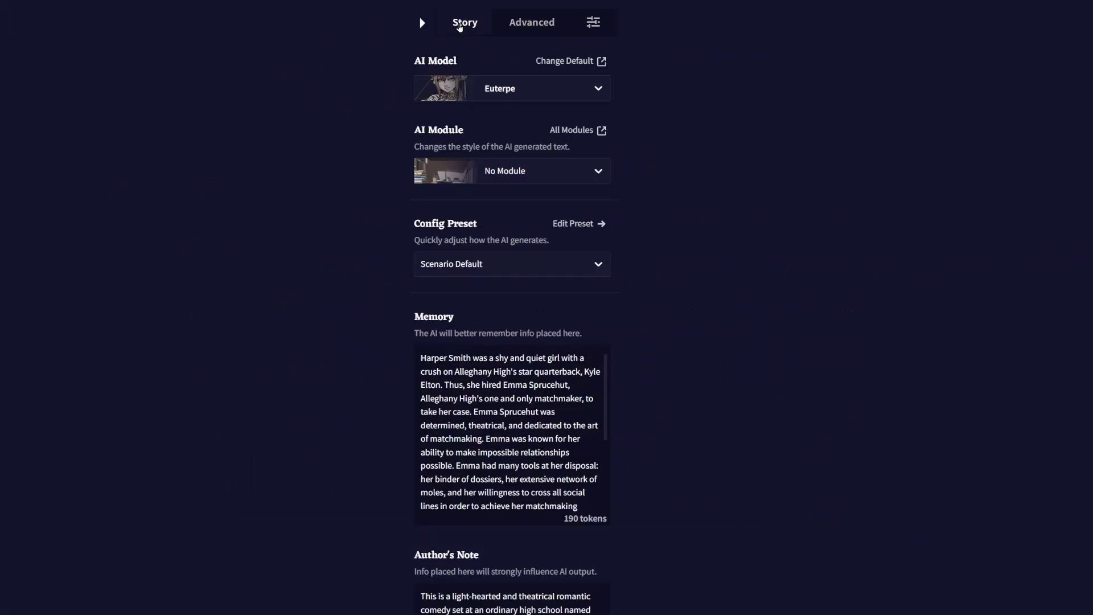
{"action": "left_click", "coordinate": [591, 170]}
{"action": "scroll", "coordinate": [561, 273], "scroll_direction": "down", "scroll_amount": 6}
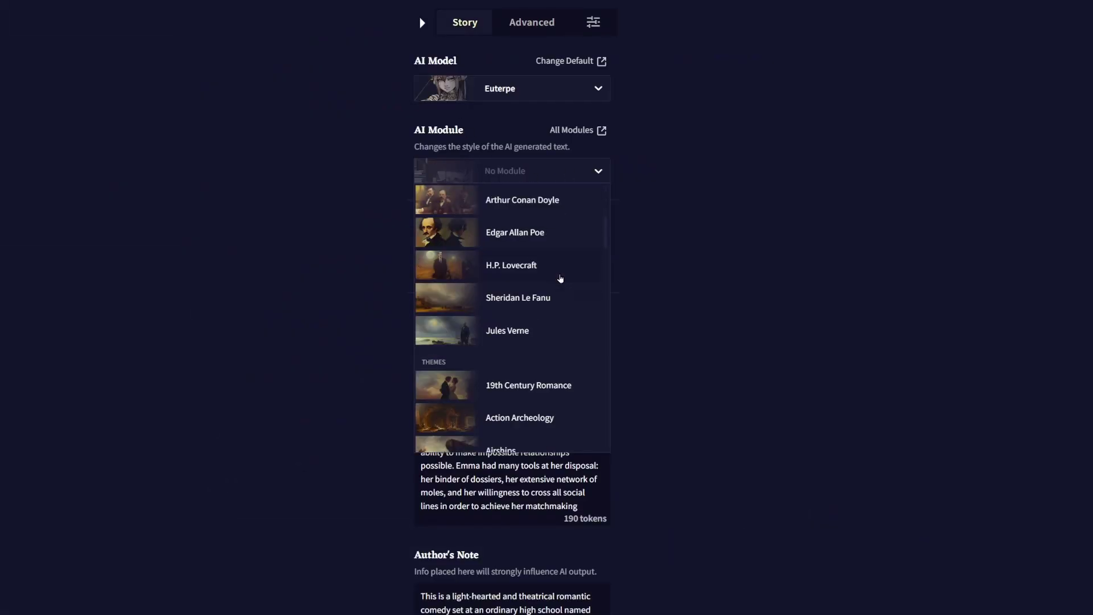
{"action": "scroll", "coordinate": [560, 279], "scroll_direction": "down", "scroll_amount": 10}
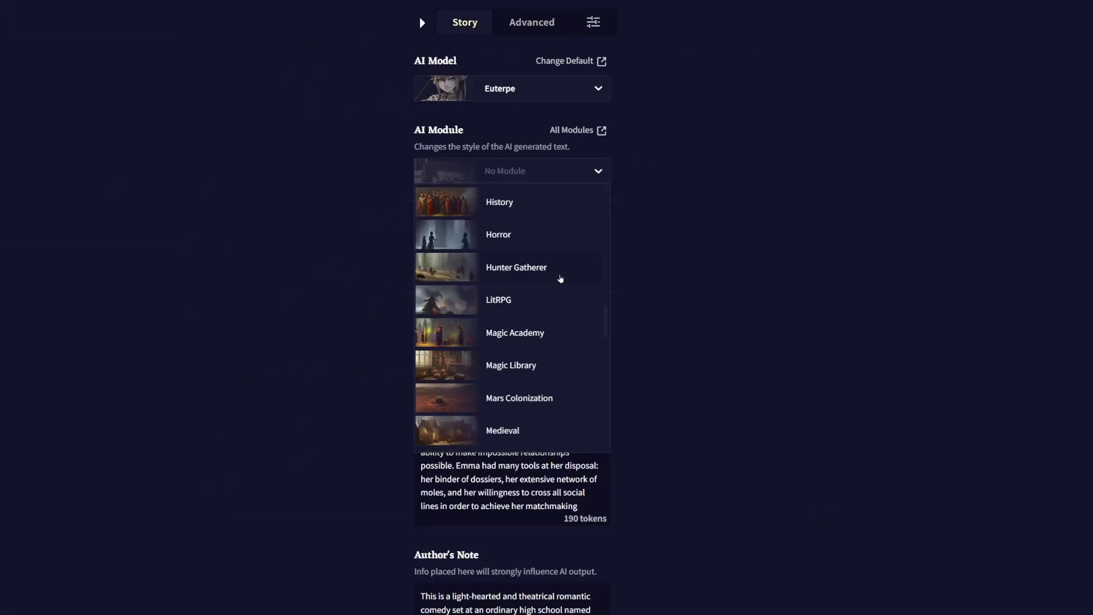
{"action": "scroll", "coordinate": [561, 278], "scroll_direction": "down", "scroll_amount": 10}
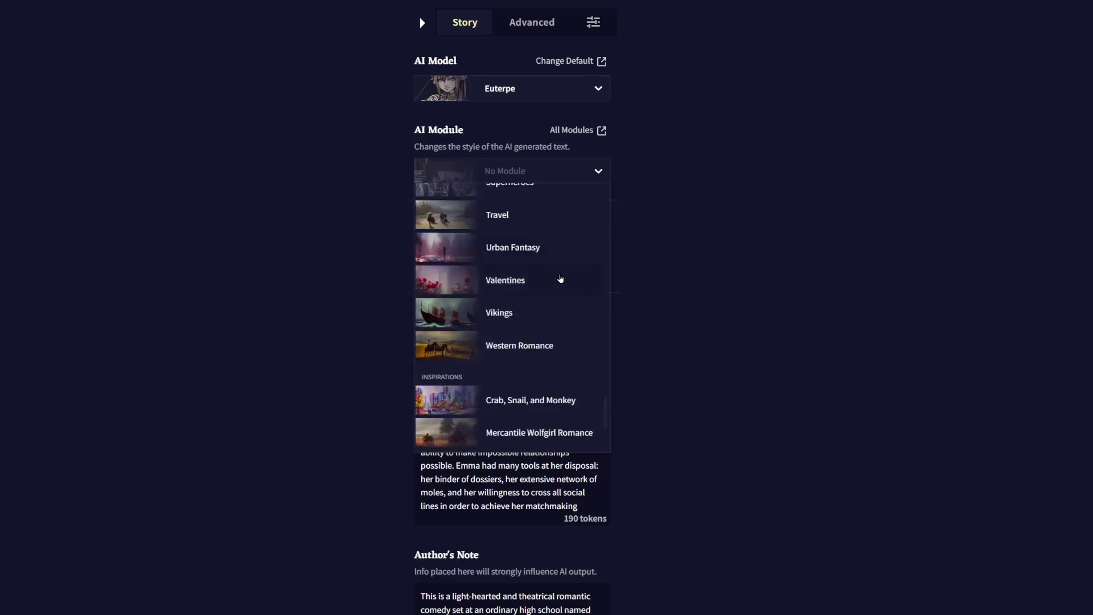
{"action": "left_click", "coordinate": [597, 172]}
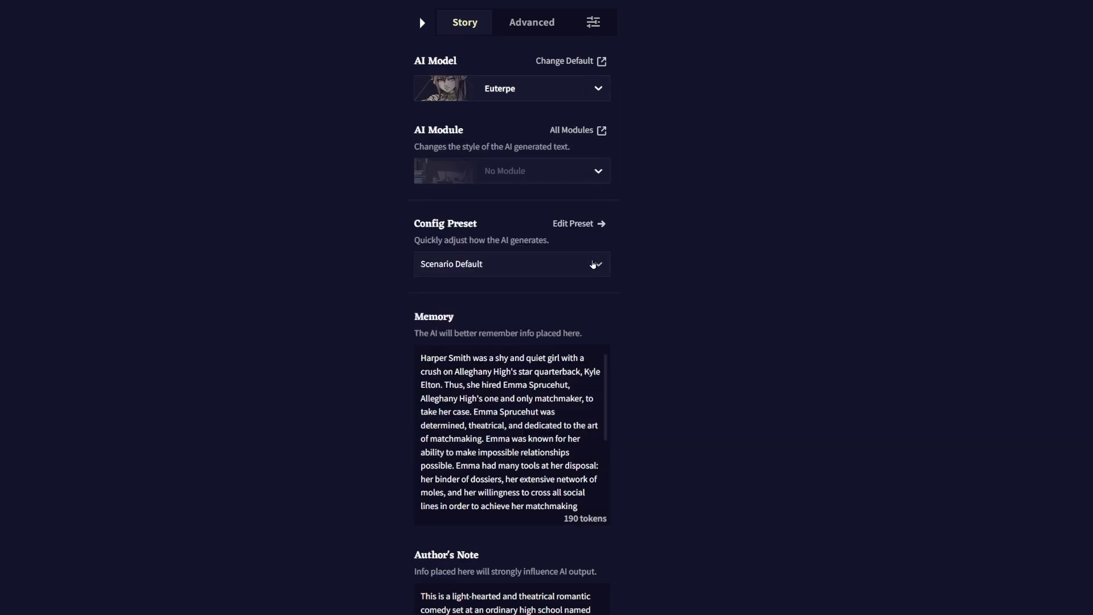
{"action": "left_click", "coordinate": [593, 265]}
{"action": "scroll", "coordinate": [571, 320], "scroll_direction": "down", "scroll_amount": 5}
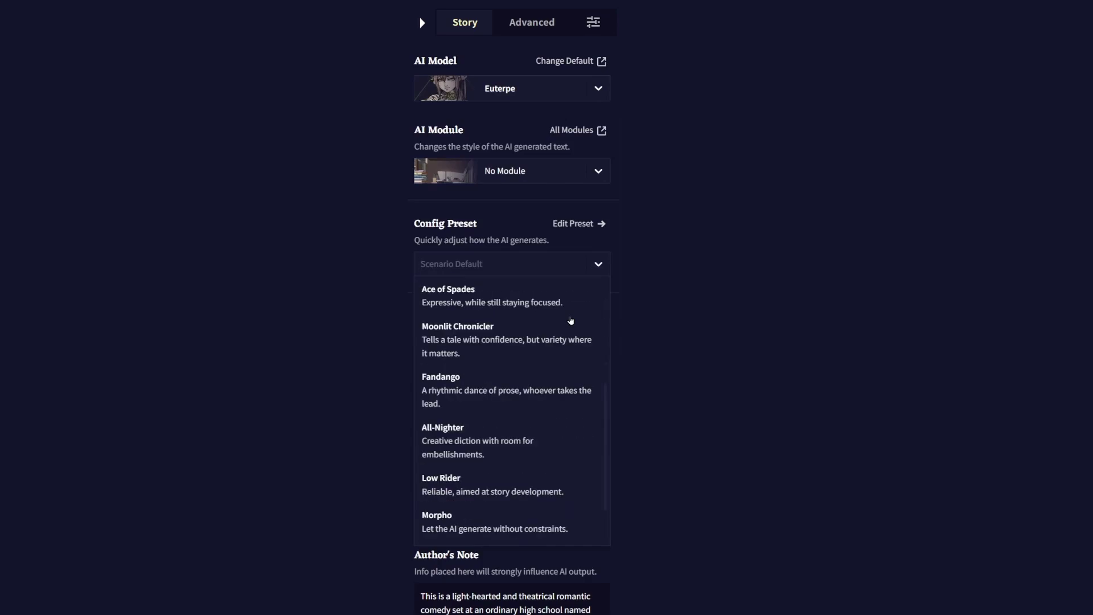
{"action": "scroll", "coordinate": [570, 321], "scroll_direction": "down", "scroll_amount": 2}
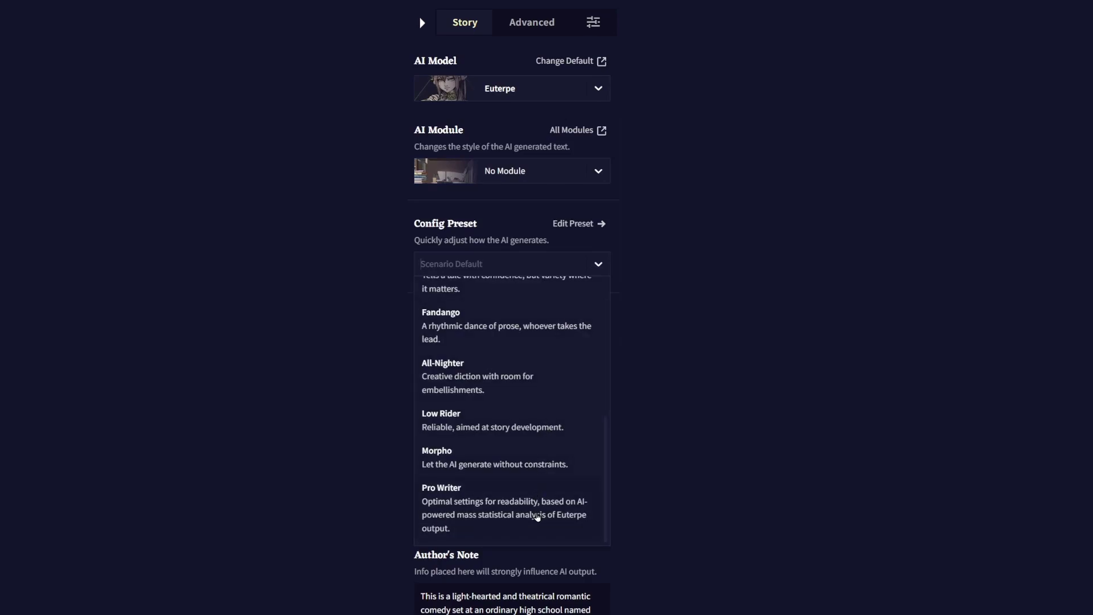
{"action": "left_click", "coordinate": [596, 264]}
{"action": "scroll", "coordinate": [596, 264], "scroll_direction": "down", "scroll_amount": 2}
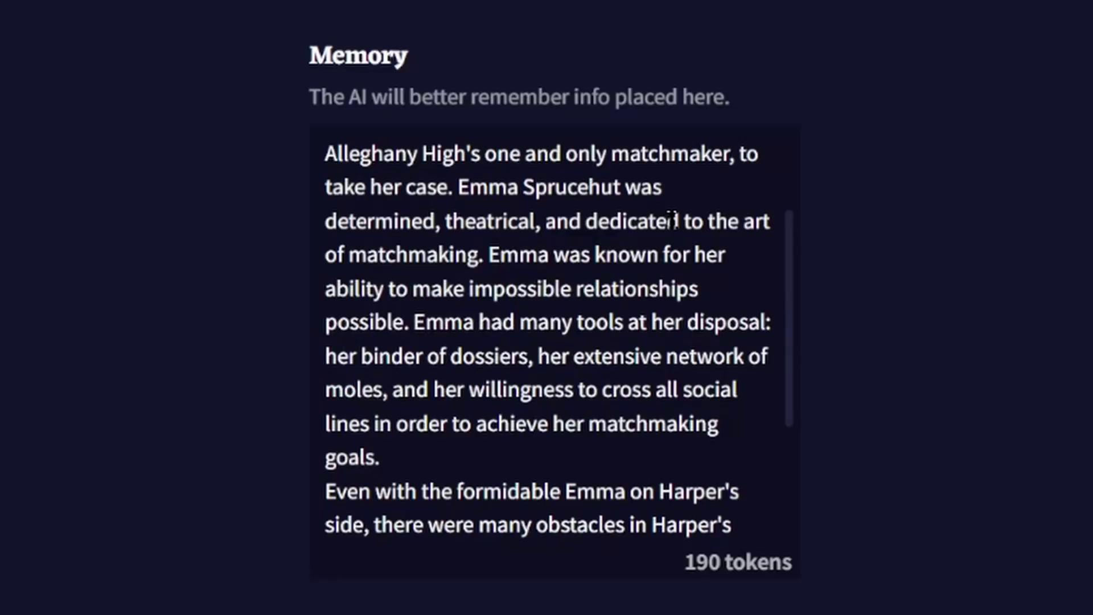
{"action": "scroll", "coordinate": [672, 218], "scroll_direction": "down", "scroll_amount": 2}
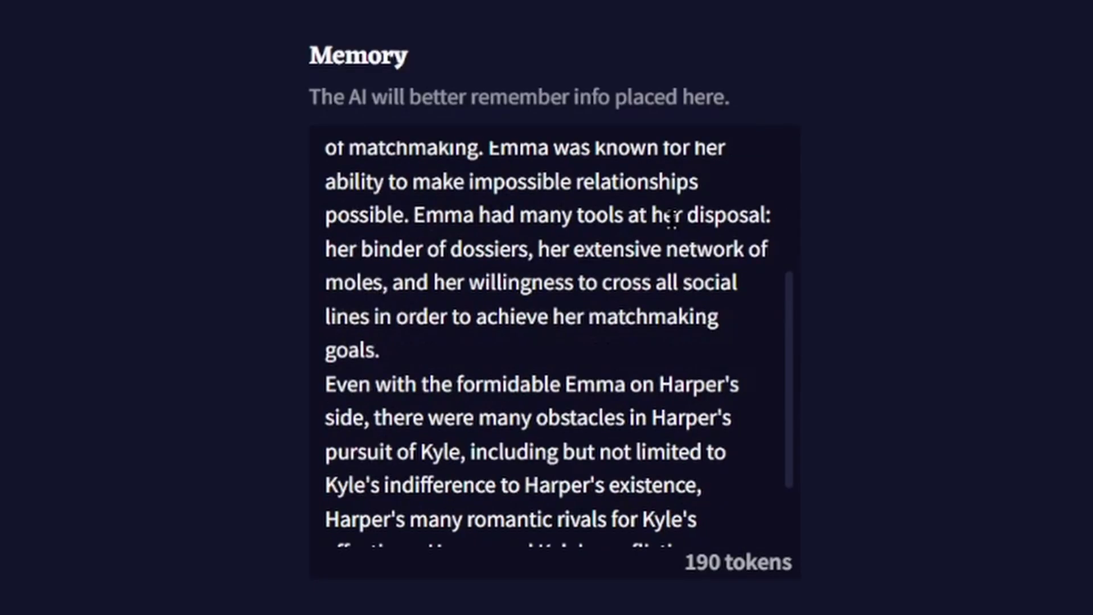
{"action": "scroll", "coordinate": [672, 219], "scroll_direction": "down", "scroll_amount": 2}
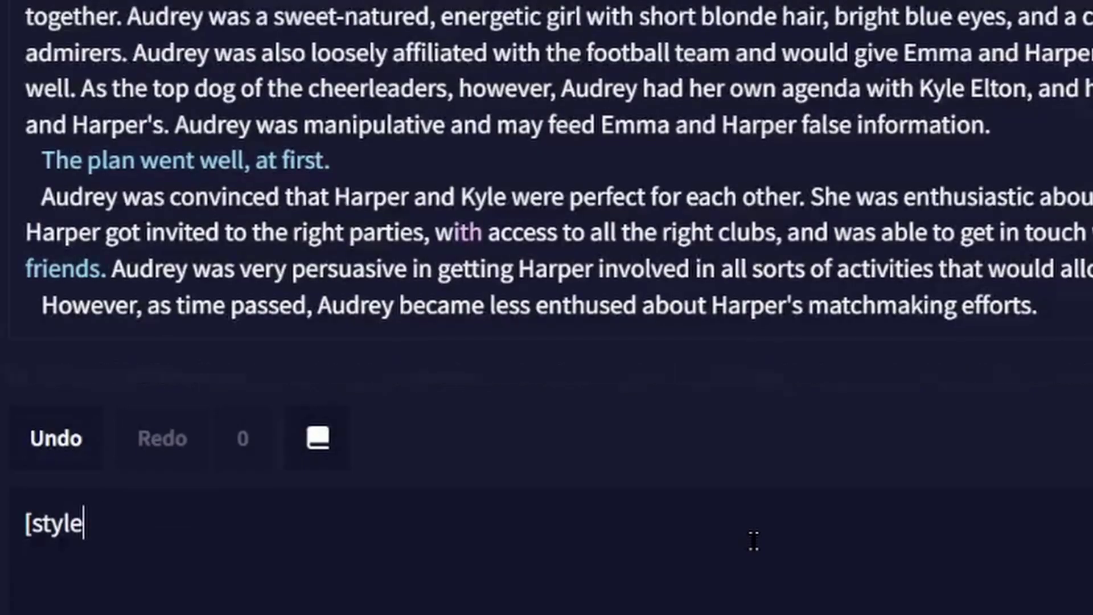
Insert the instruction '[style: fast-paced and energetic. lots of dialogue]' into the story.
{"action": "type", "text": ": fast-paced and energetic. lots of dialogue]"}
{"action": "key", "text": "Return"}
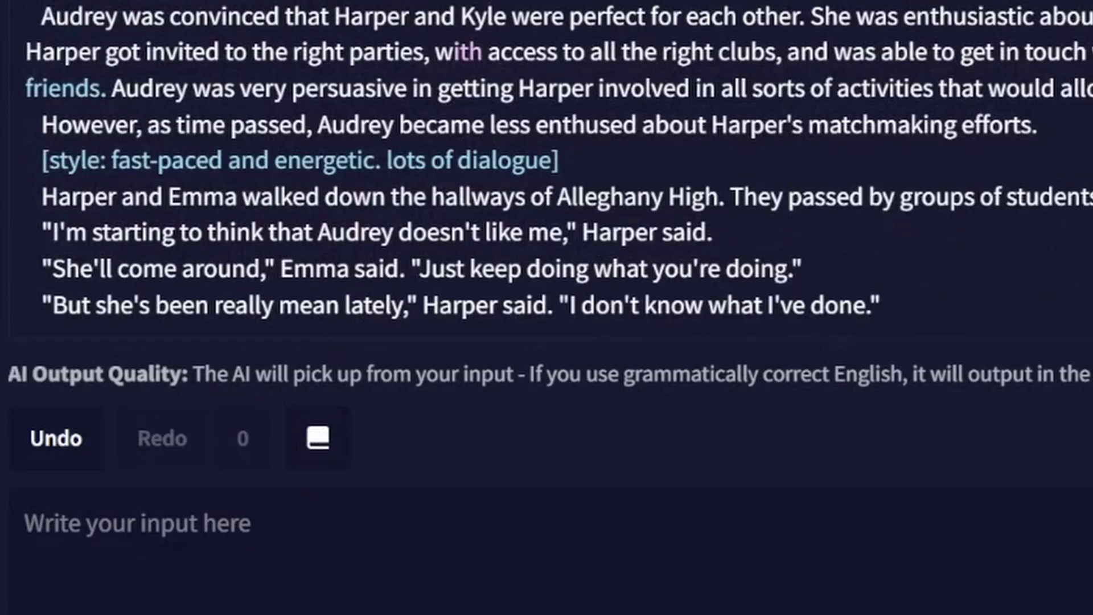
{"action": "type", "text": "["}
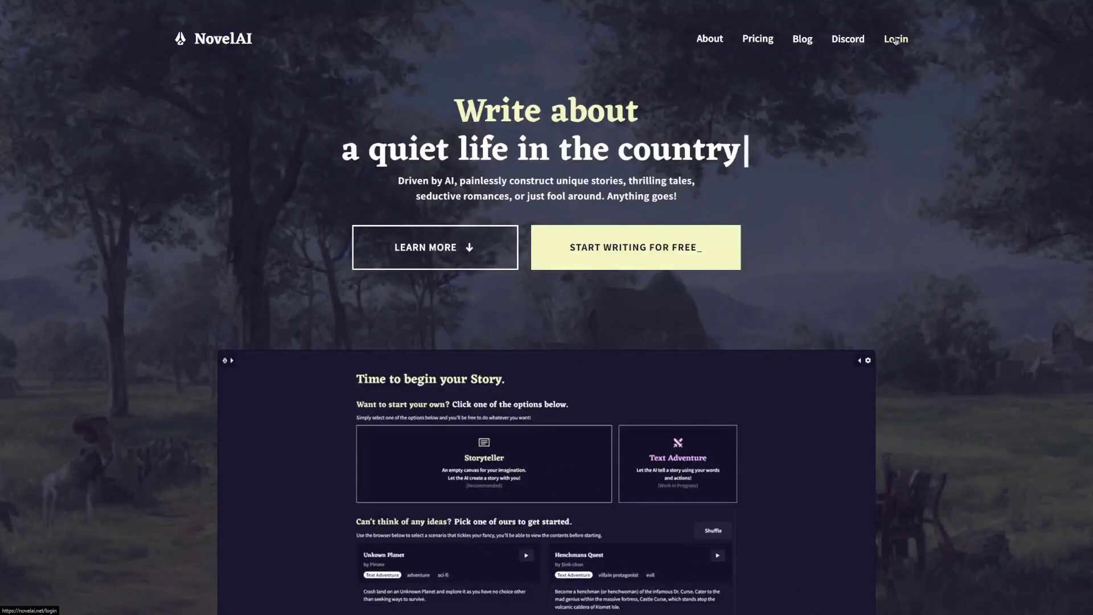
Log in to the NovelAI account from the homepage.
{"action": "left_click", "coordinate": [895, 40]}
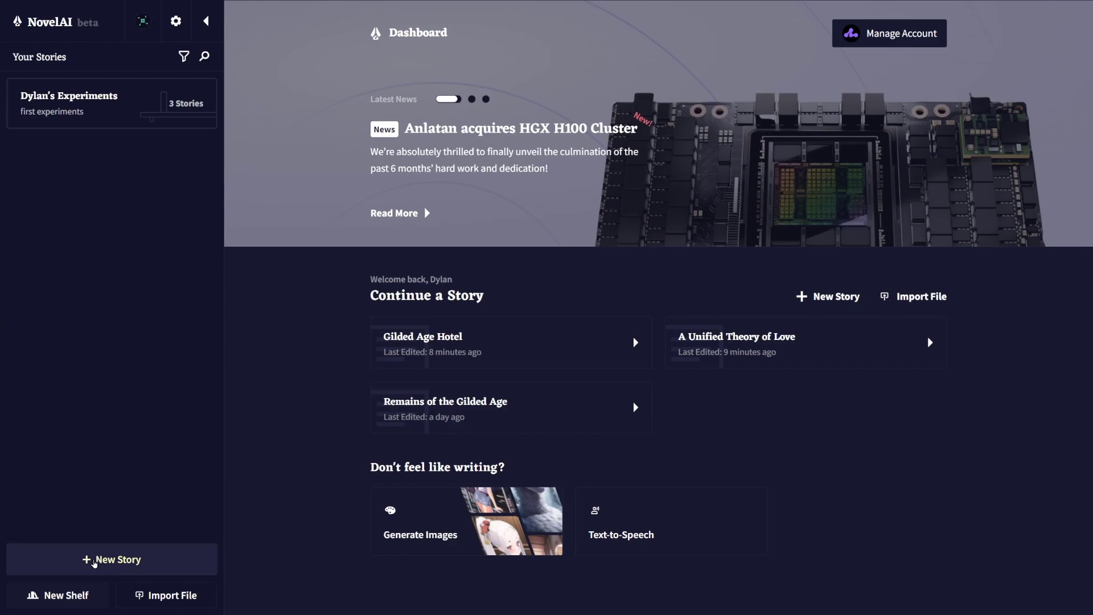
Start a new story and bring up the full scenario browser.
{"action": "left_click", "coordinate": [95, 562]}
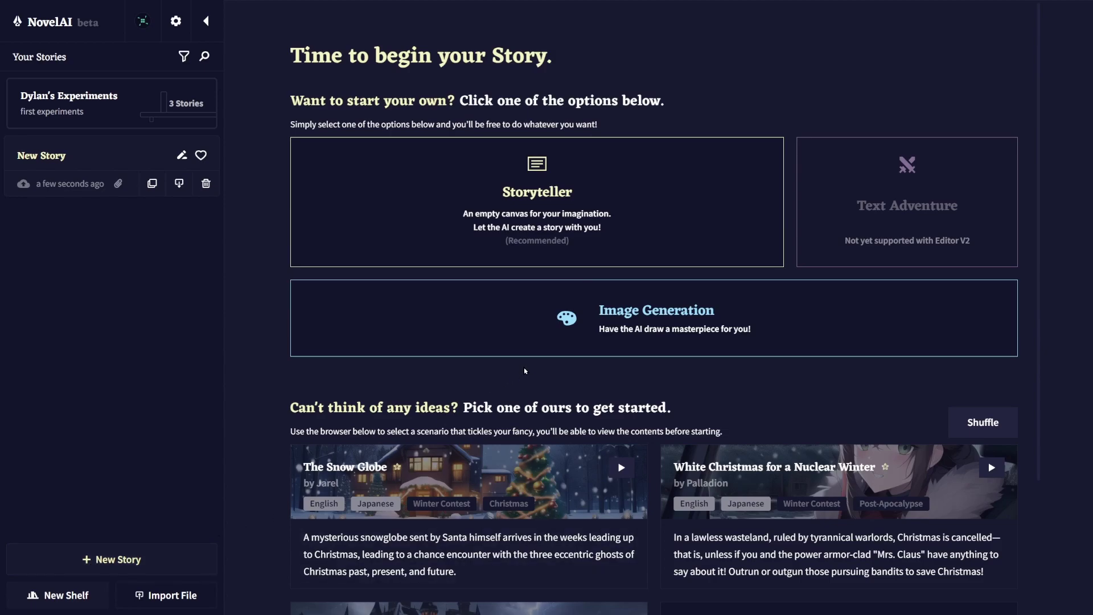
{"action": "scroll", "coordinate": [529, 370], "scroll_direction": "down", "scroll_amount": 3}
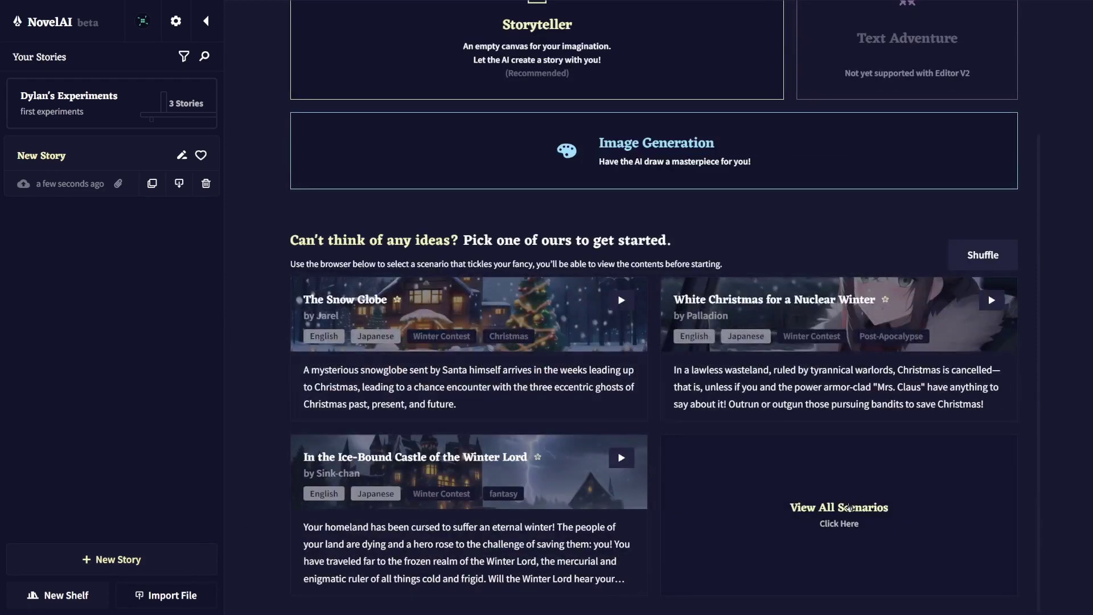
{"action": "left_click", "coordinate": [868, 516]}
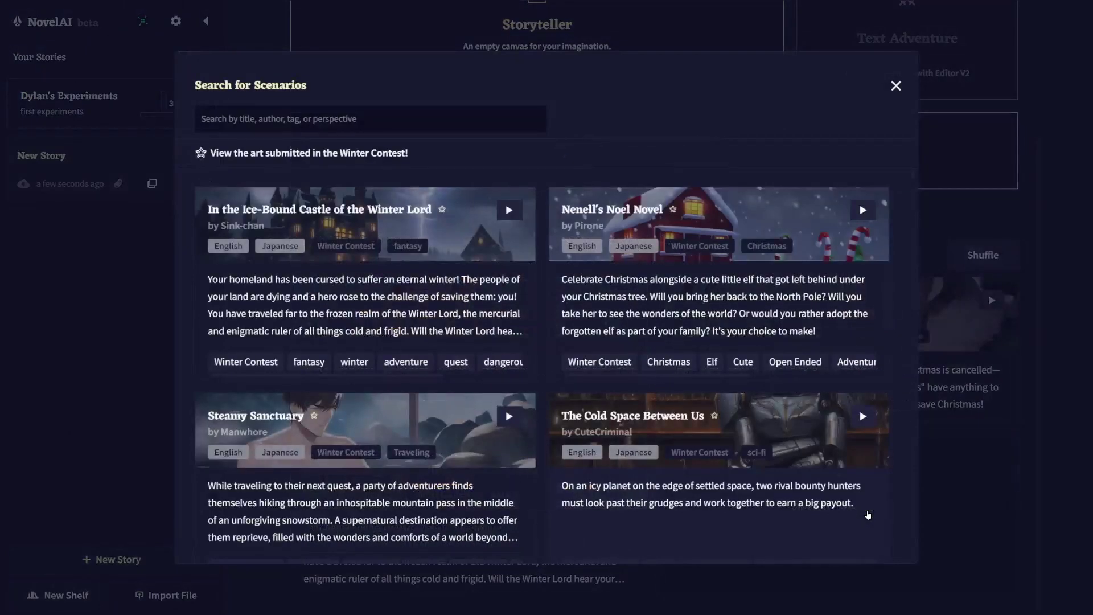
Search 'high school' and open the third-person version of A Unified Theory of Love.
{"action": "type", "text": "high school"}
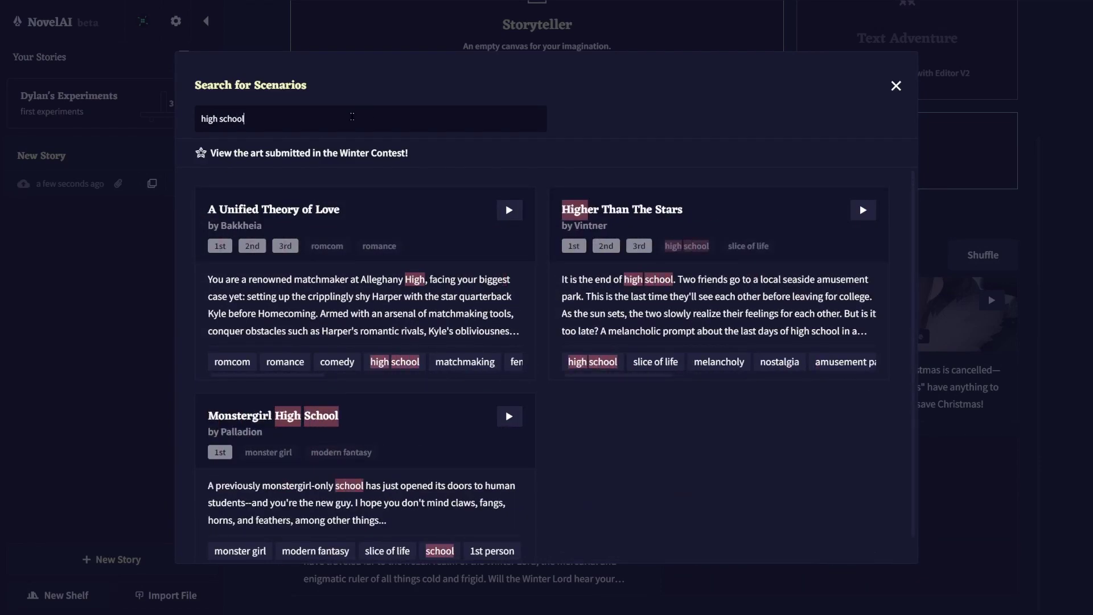
{"action": "left_click", "coordinate": [380, 230]}
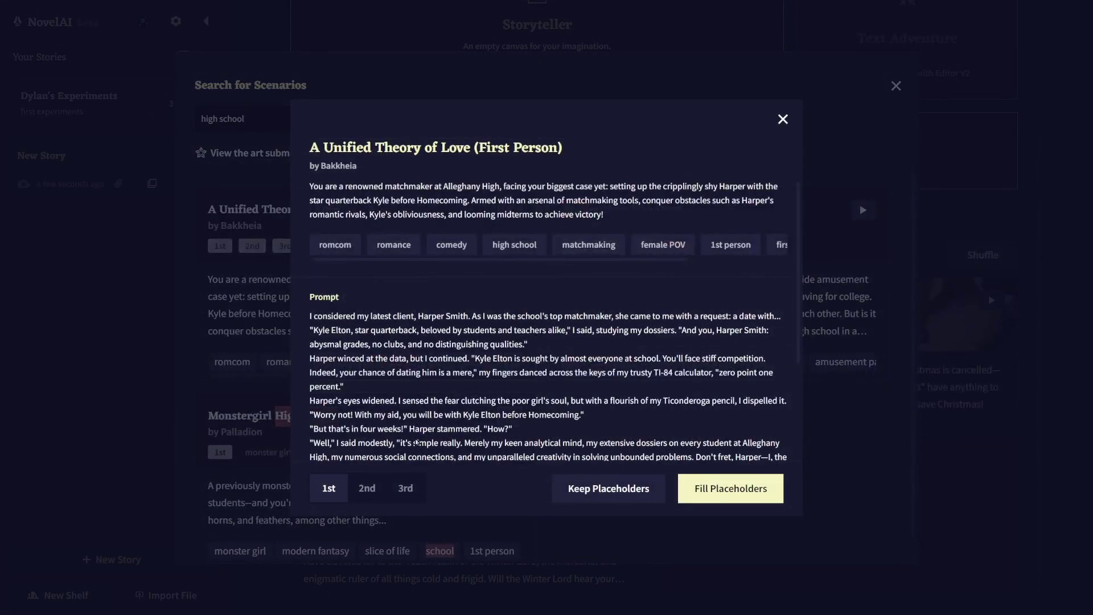
{"action": "left_click", "coordinate": [405, 489]}
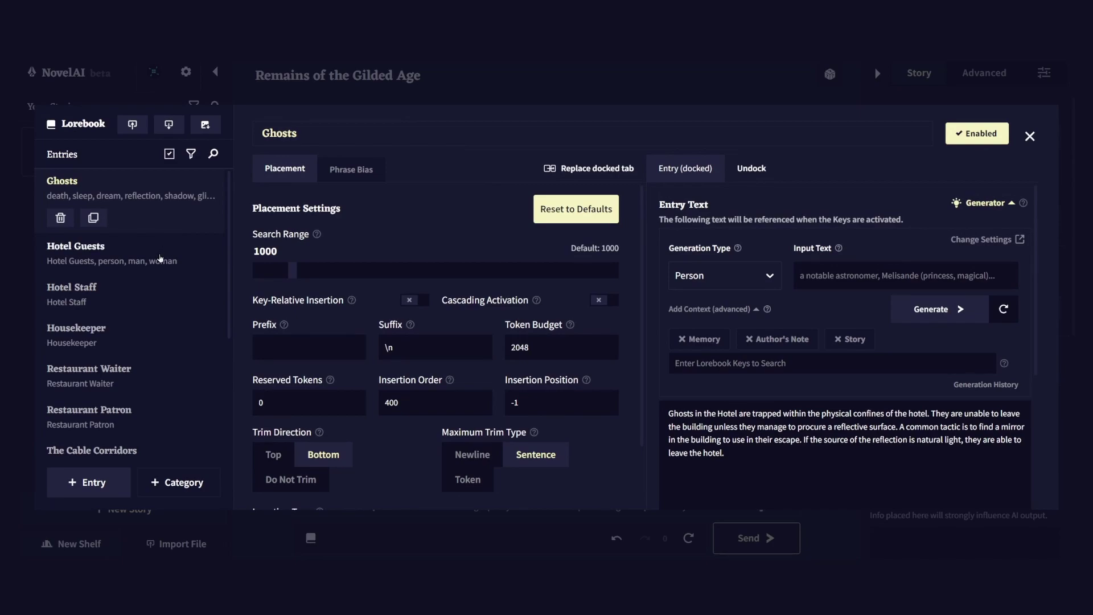
View the Hotel Guests, Hotel Staff, Housekeeper and Restaurant Waiter entries, then return to Ghosts.
{"action": "left_click", "coordinate": [160, 259]}
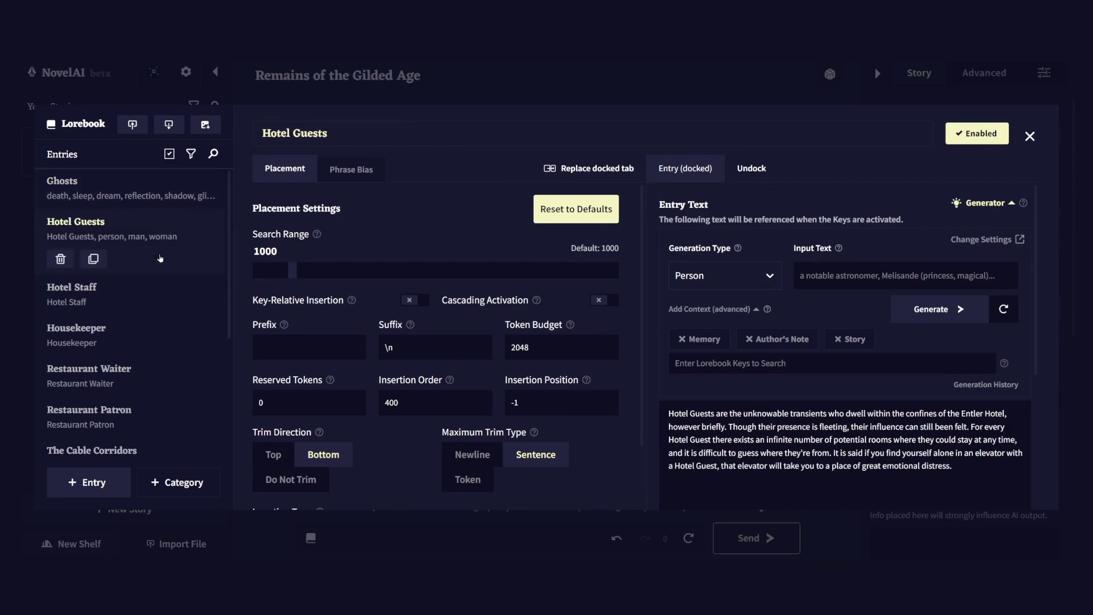
{"action": "left_click", "coordinate": [152, 292]}
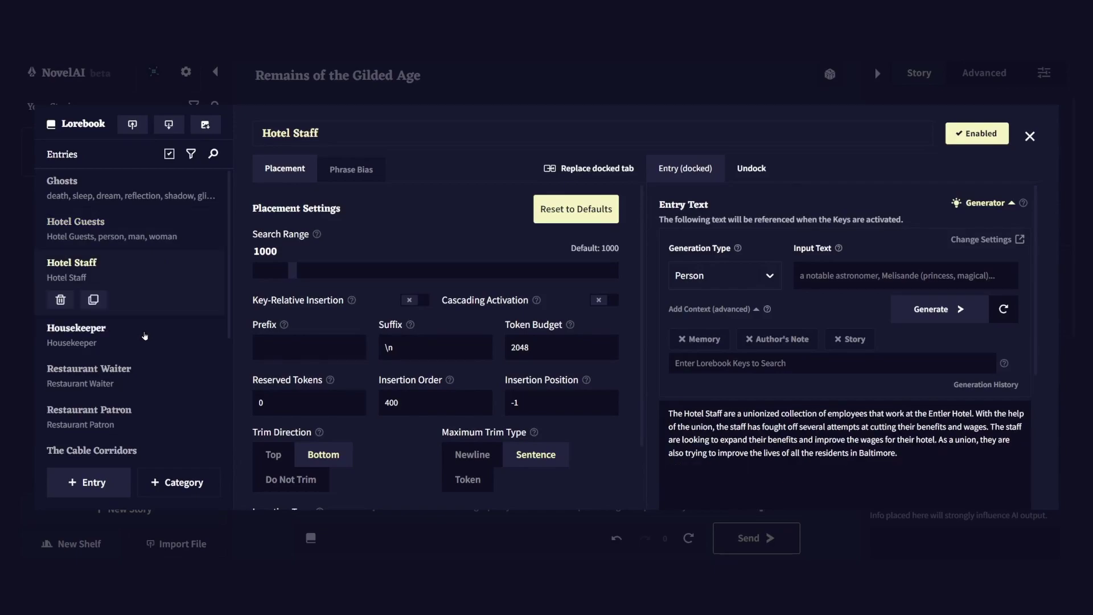
{"action": "left_click", "coordinate": [144, 336]}
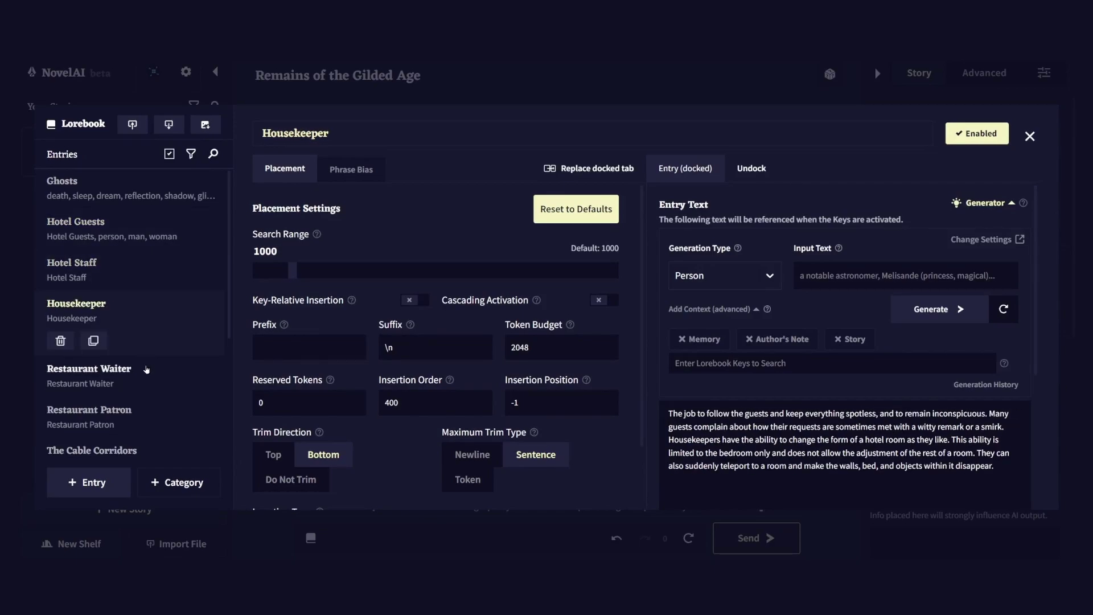
{"action": "left_click", "coordinate": [146, 369]}
{"action": "scroll", "coordinate": [147, 364], "scroll_direction": "down", "scroll_amount": 1}
{"action": "scroll", "coordinate": [147, 364], "scroll_direction": "up", "scroll_amount": 1}
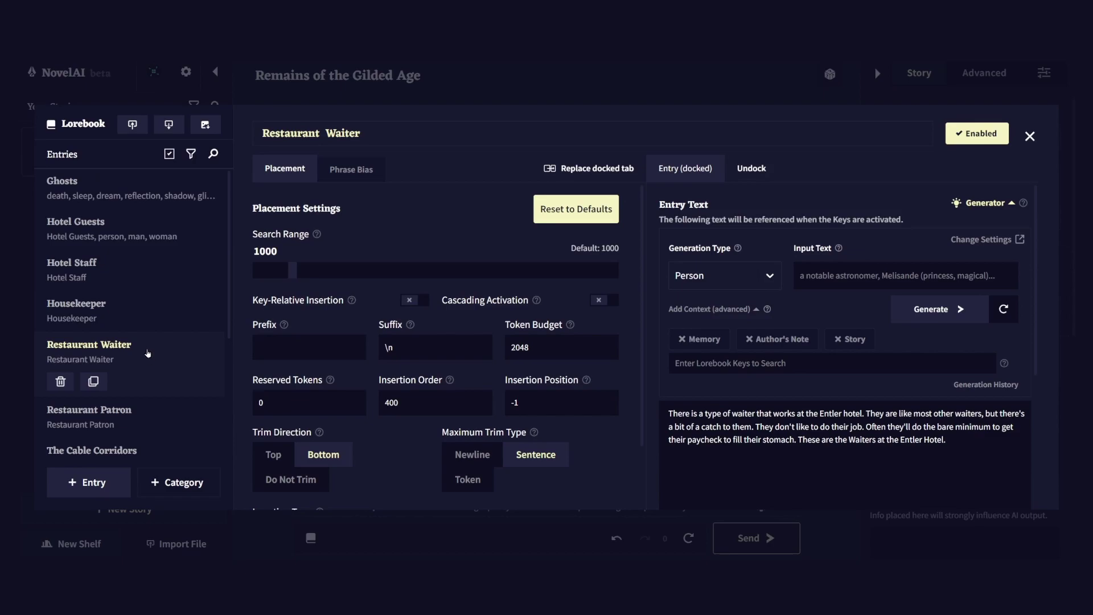
{"action": "left_click", "coordinate": [125, 198]}
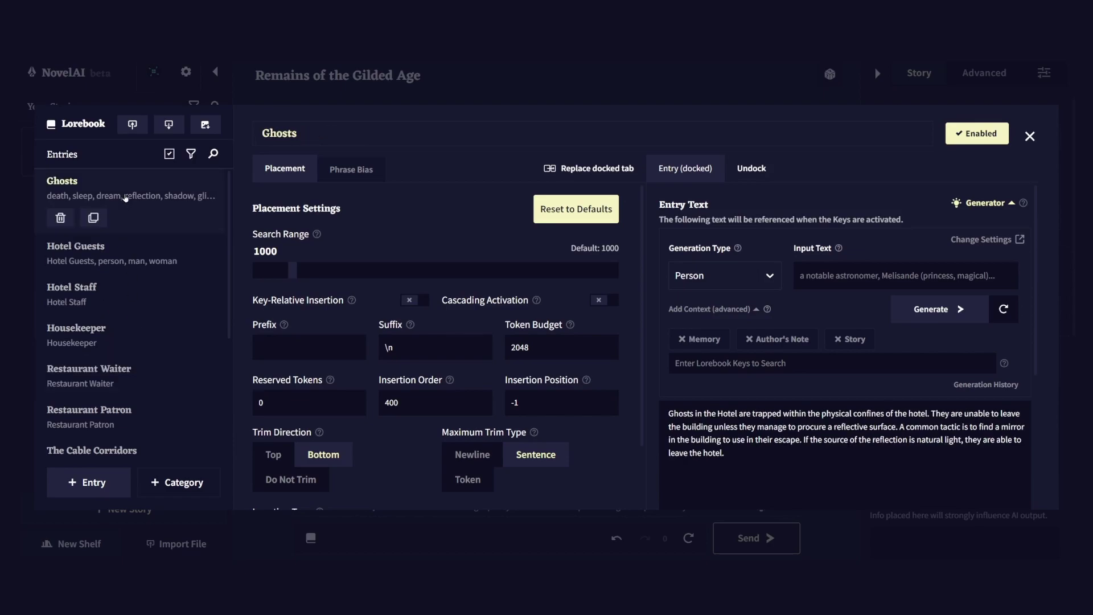
View The Entler Hotel, The Cable Corridors and The Red Telephone Co. lorebook entries.
{"action": "scroll", "coordinate": [806, 482], "scroll_direction": "down", "scroll_amount": 2}
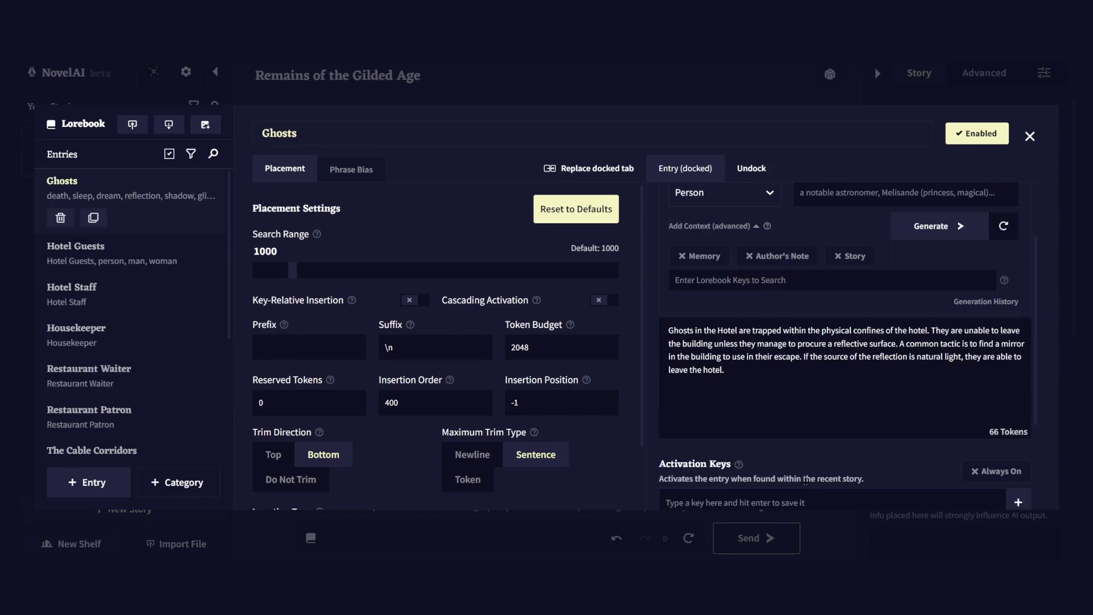
{"action": "scroll", "coordinate": [805, 481], "scroll_direction": "up", "scroll_amount": 1}
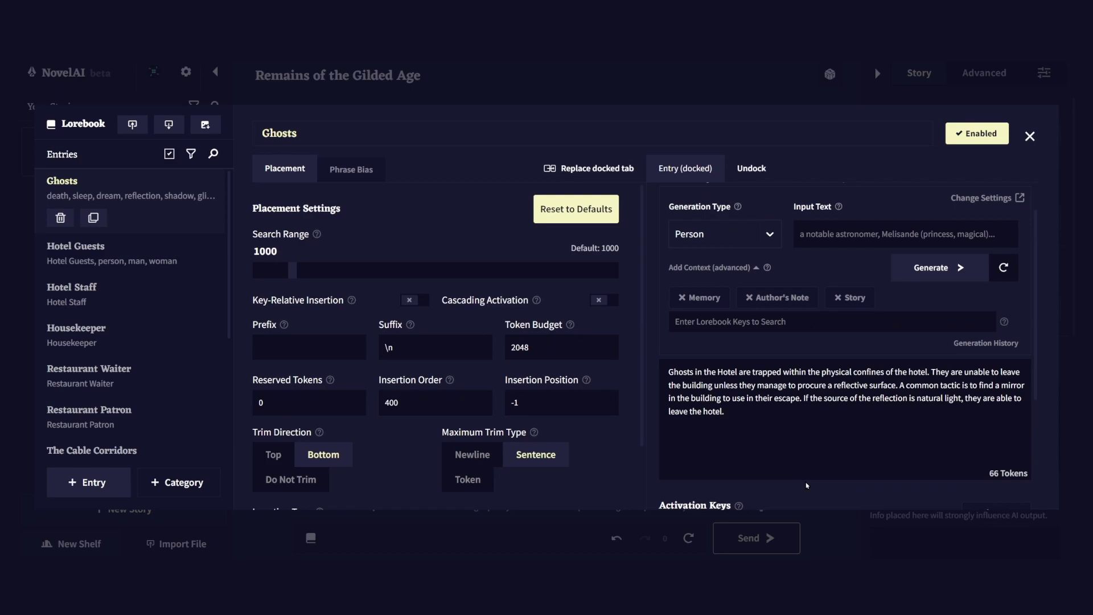
{"action": "scroll", "coordinate": [144, 386], "scroll_direction": "down", "scroll_amount": 2}
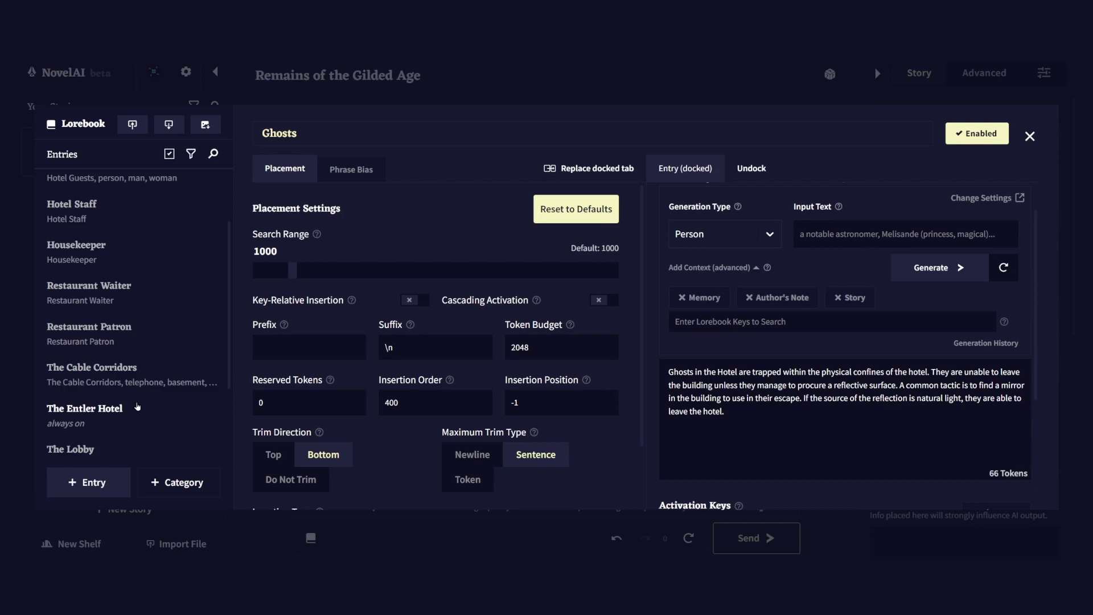
{"action": "left_click", "coordinate": [138, 408]}
{"action": "left_click", "coordinate": [137, 386]}
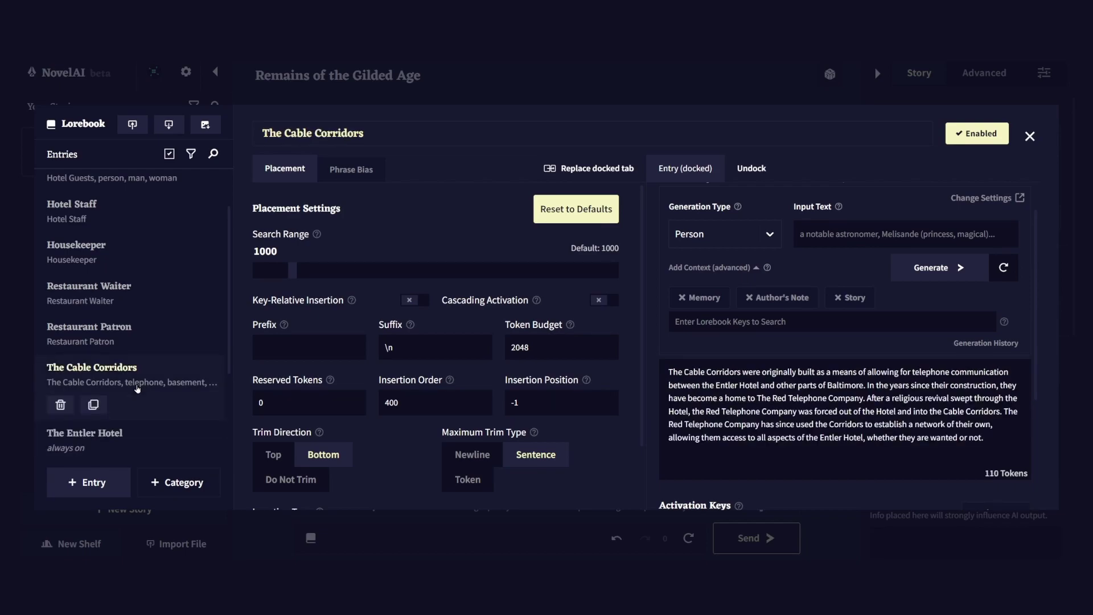
{"action": "scroll", "coordinate": [137, 388], "scroll_direction": "down", "scroll_amount": 2}
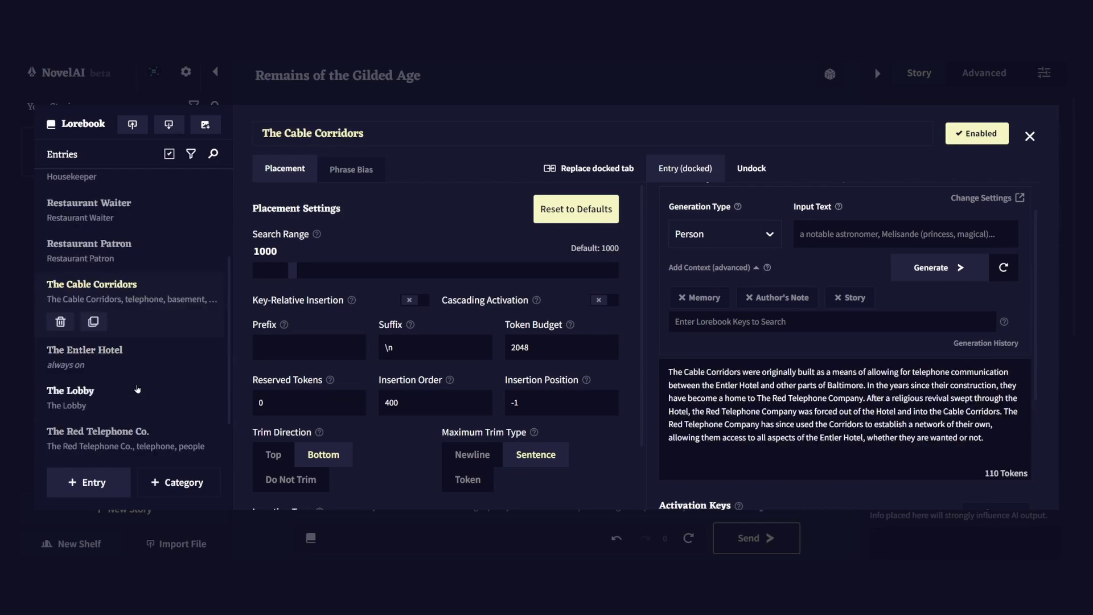
{"action": "scroll", "coordinate": [138, 389], "scroll_direction": "down", "scroll_amount": 1}
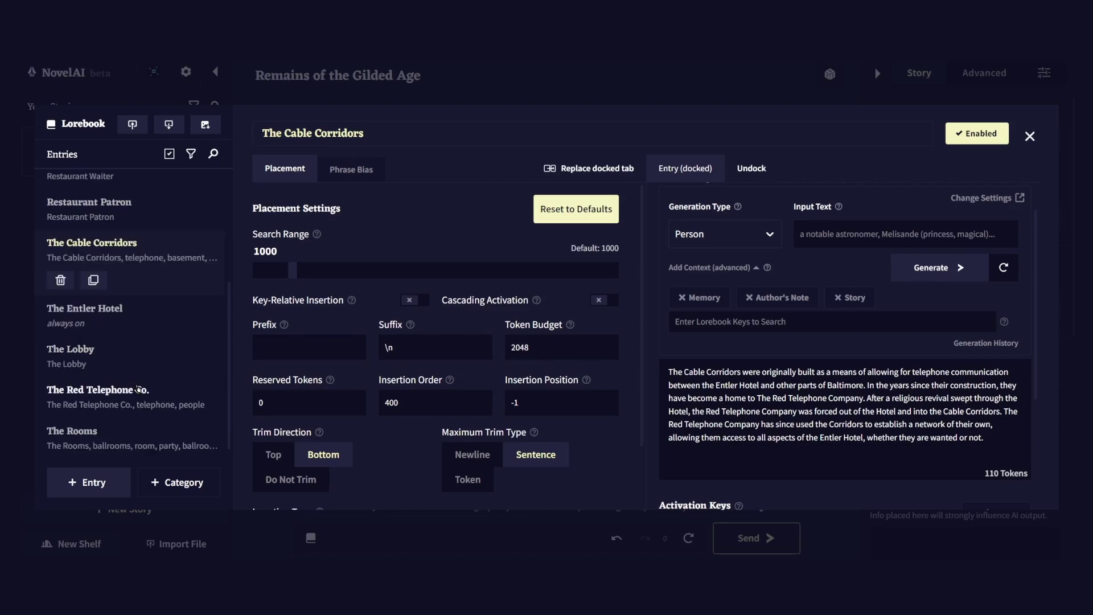
{"action": "left_click", "coordinate": [138, 390]}
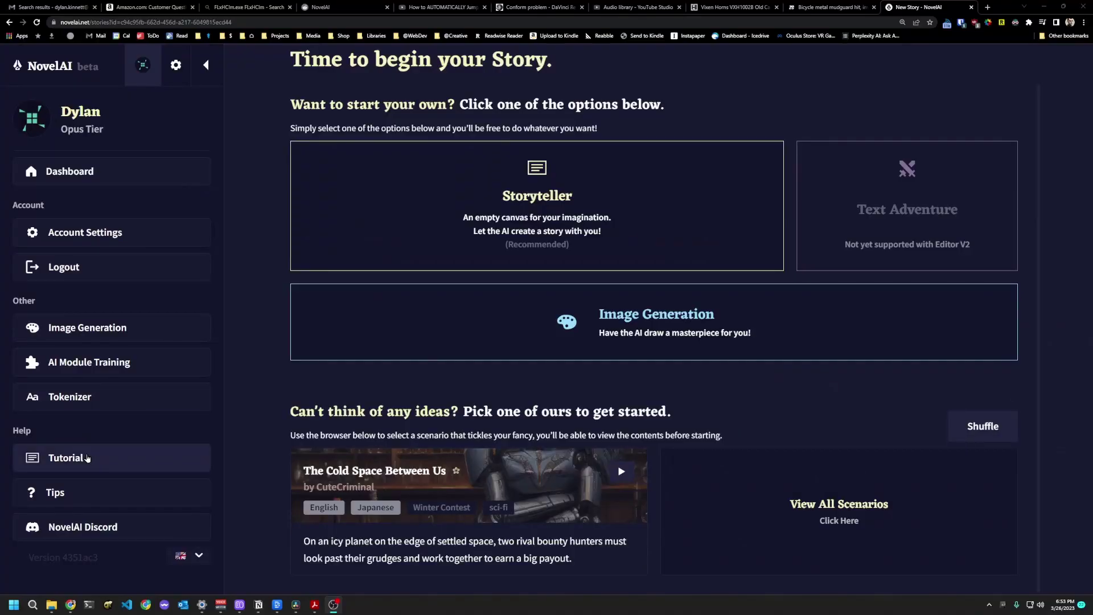
Go to the NovelAI site and scroll to the Paper, Tablet, Scroll and Opus pricing cards.
{"action": "left_click", "coordinate": [87, 458]}
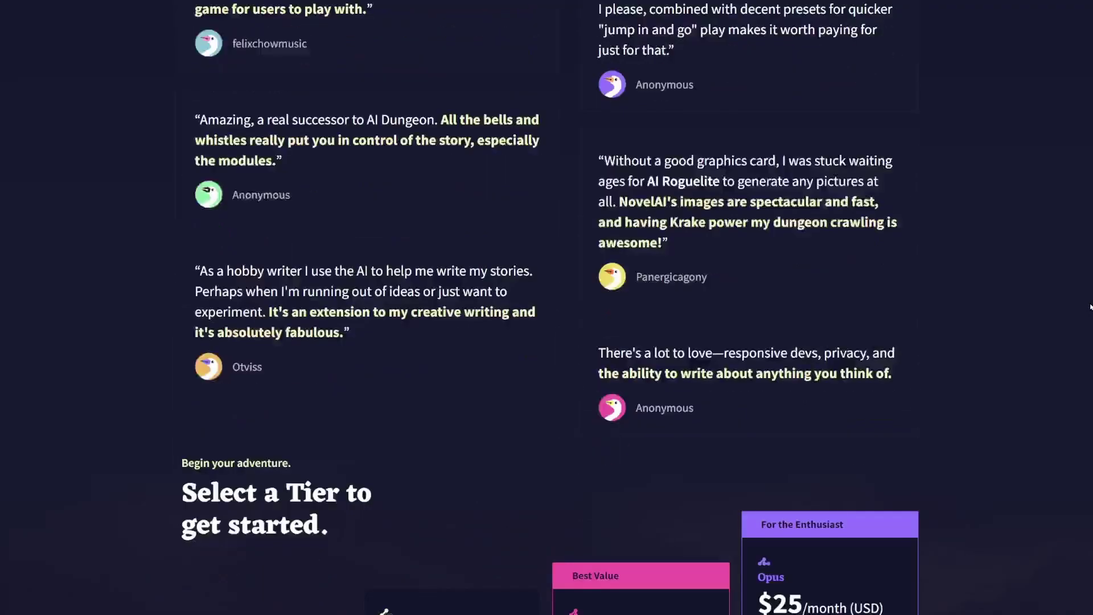
{"action": "scroll", "coordinate": [1091, 307], "scroll_direction": "down", "scroll_amount": 6}
{"action": "scroll", "coordinate": [1091, 308], "scroll_direction": "down", "scroll_amount": 5}
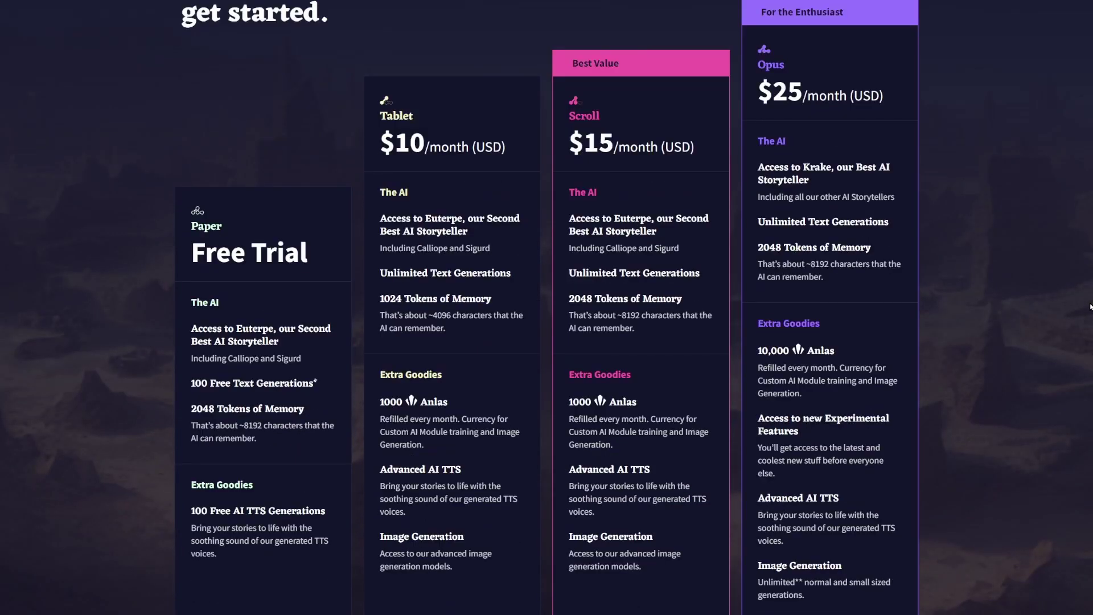
{"action": "scroll", "coordinate": [1091, 307], "scroll_direction": "down", "scroll_amount": 4}
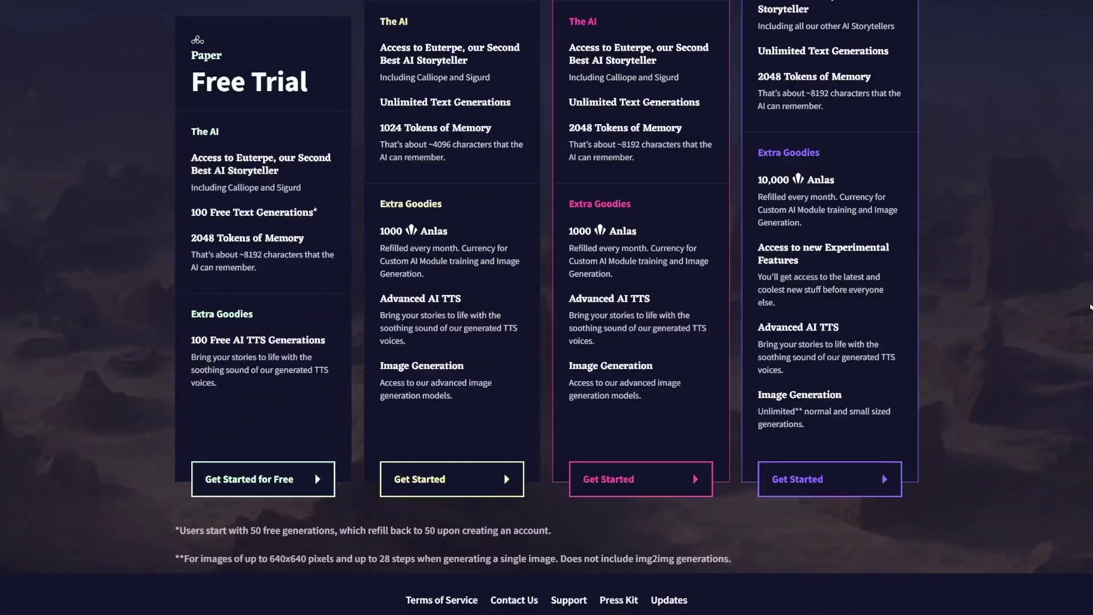